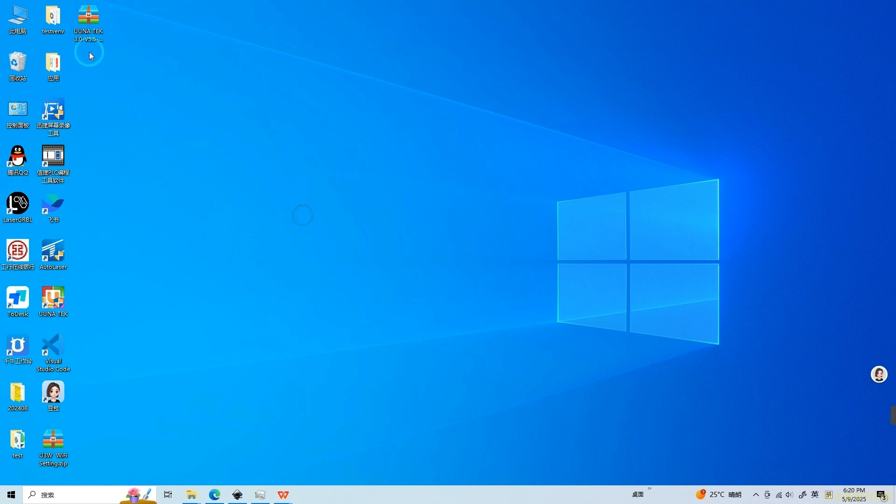
Step: Switch to Inkscape and select the rectangle on the page
left_click(80, 28)
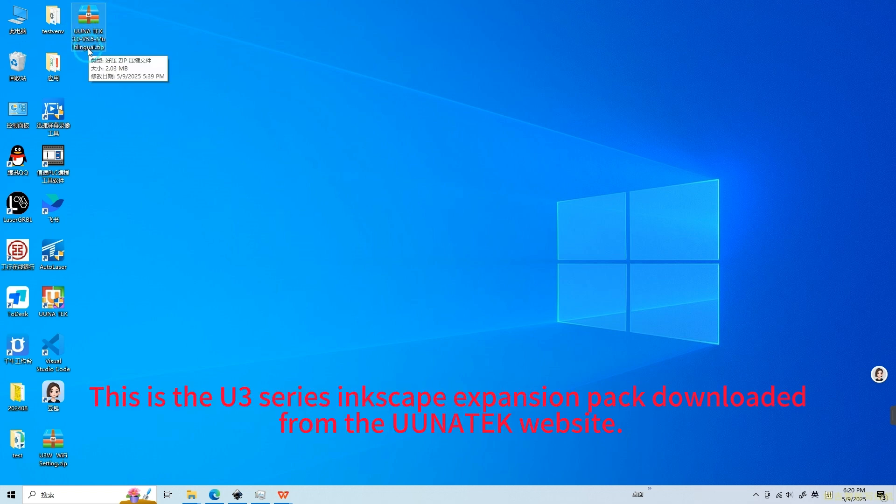
mouse_move(240, 499)
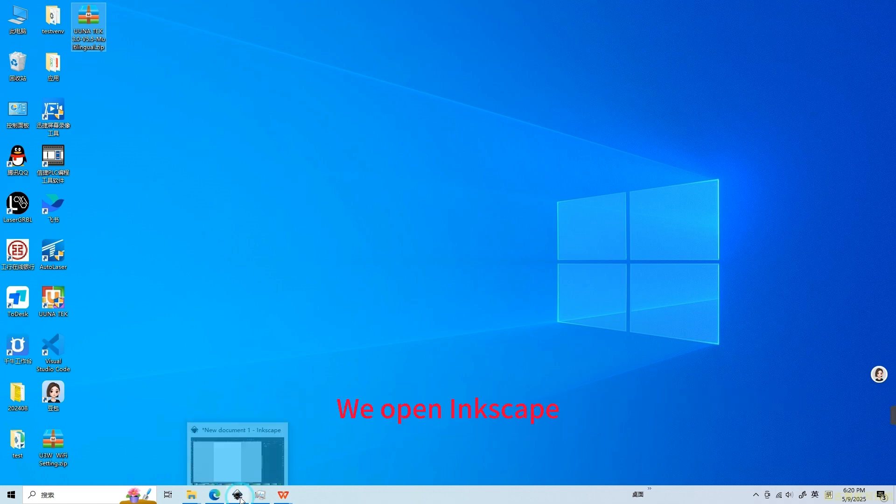
left_click(239, 498)
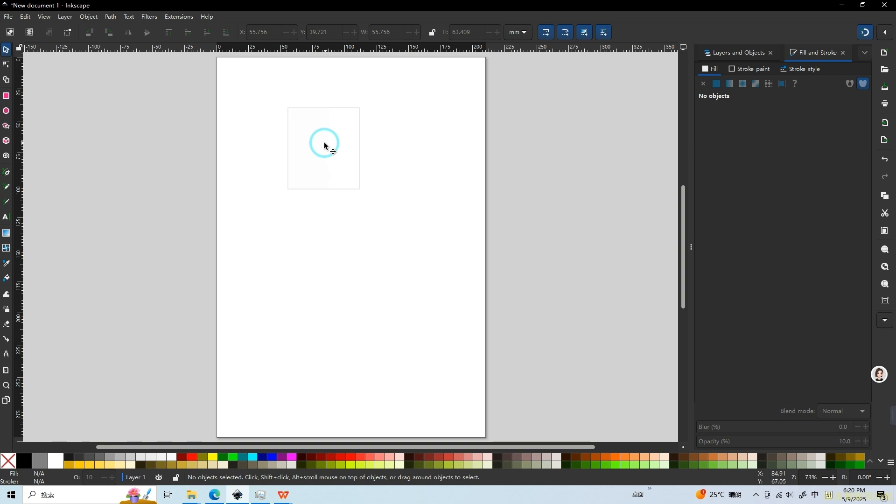
left_click(289, 112)
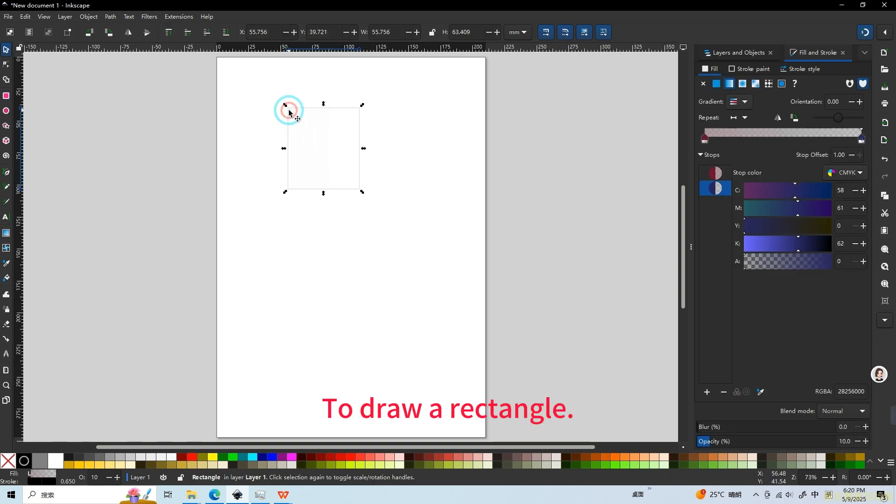
Step: Set the document's page size to 420 mm wide and 297 mm high in the document properties
left_click(9, 19)
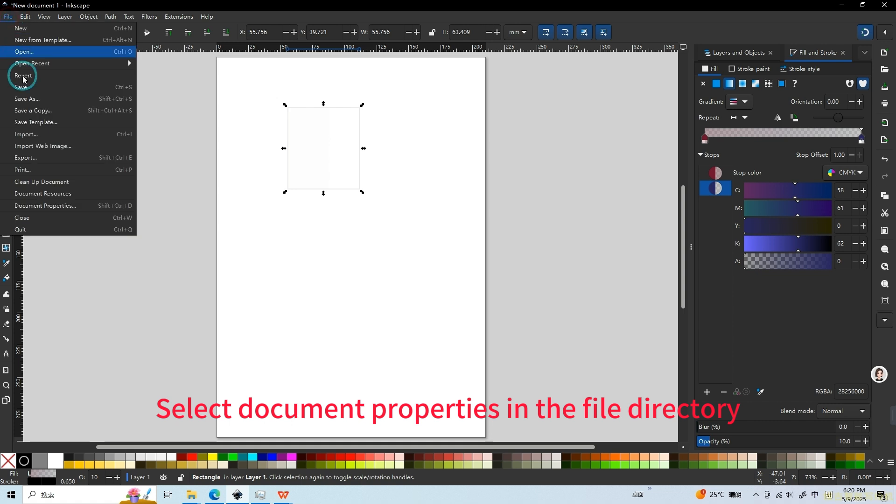
left_click(37, 207)
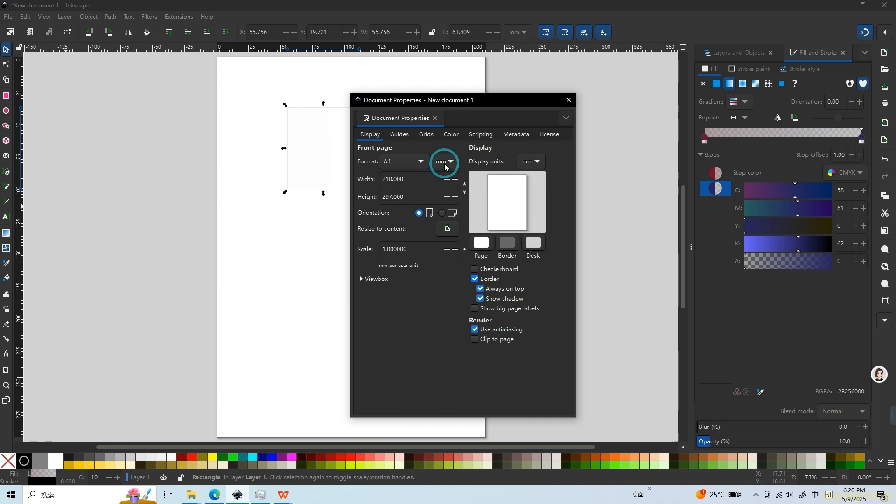
left_click(444, 164)
left_click(444, 163)
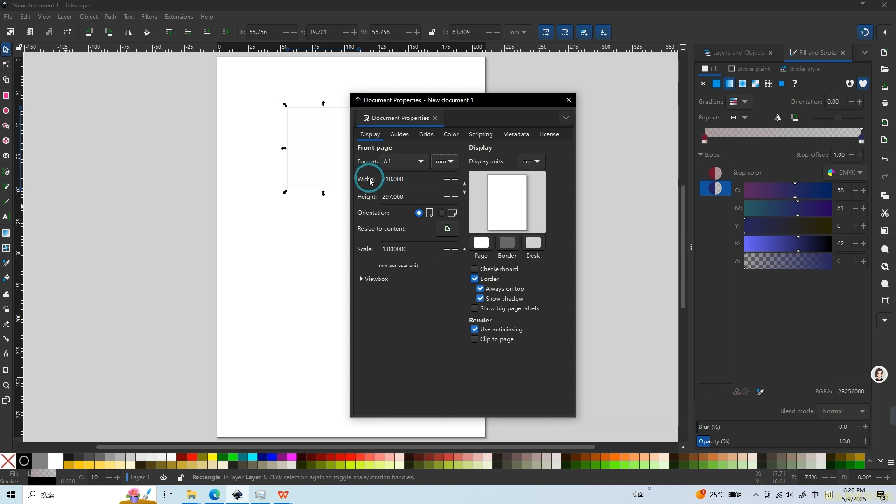
double_click(413, 184)
left_click(416, 201)
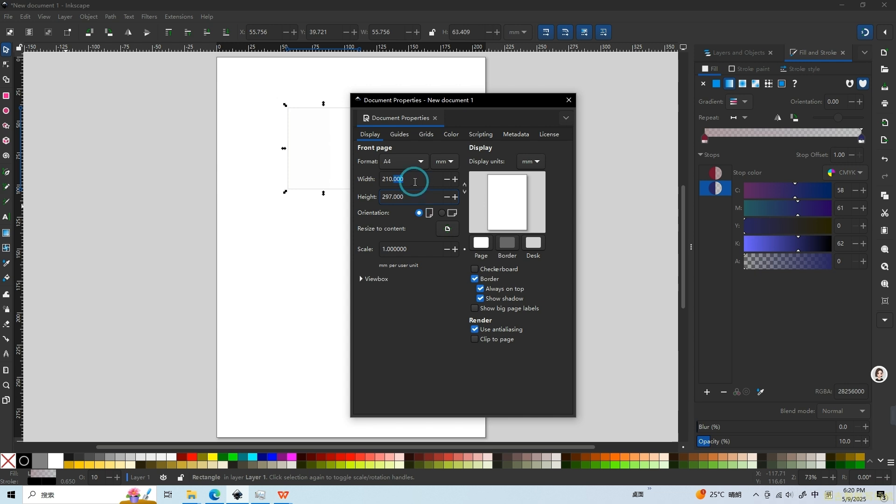
left_click_drag(411, 179, 358, 180)
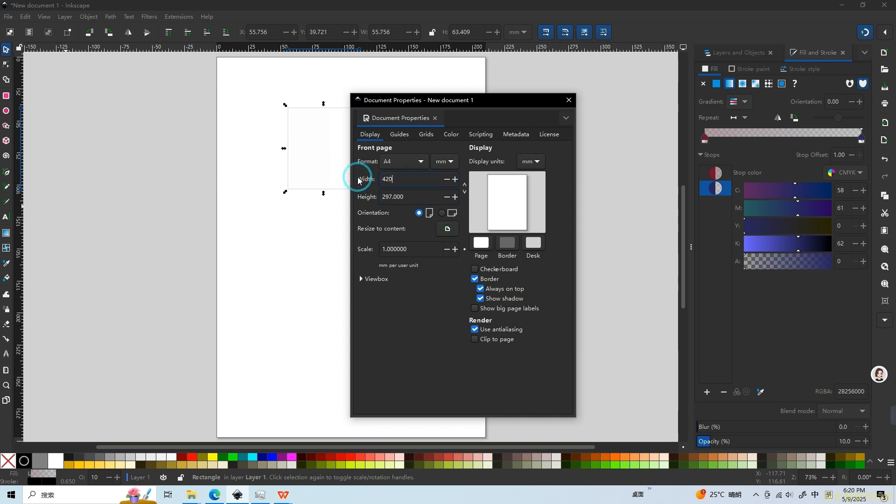
left_click(410, 196)
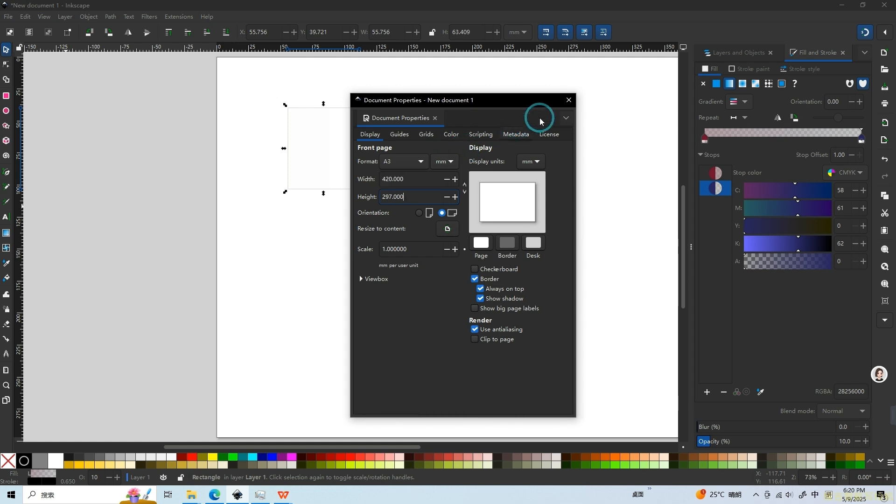
left_click(569, 100)
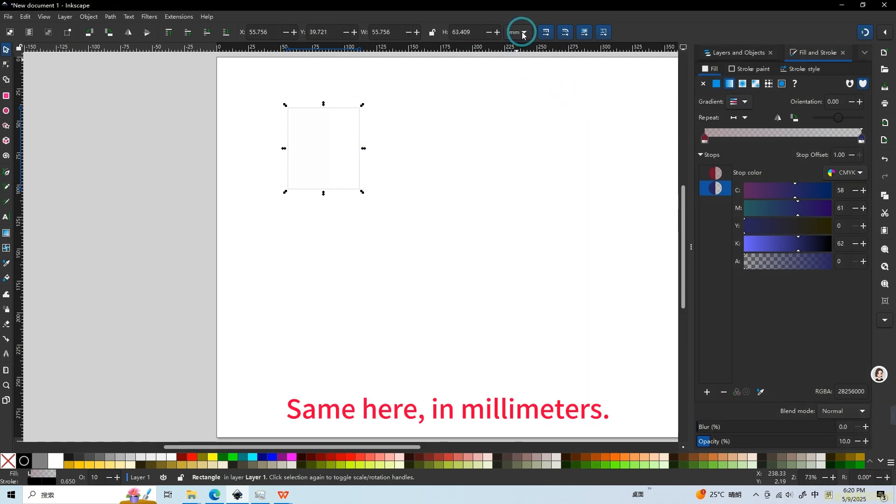
Step: Open the user extensions folder from the System section of the preferences
scroll(414, 284, "down", 3)
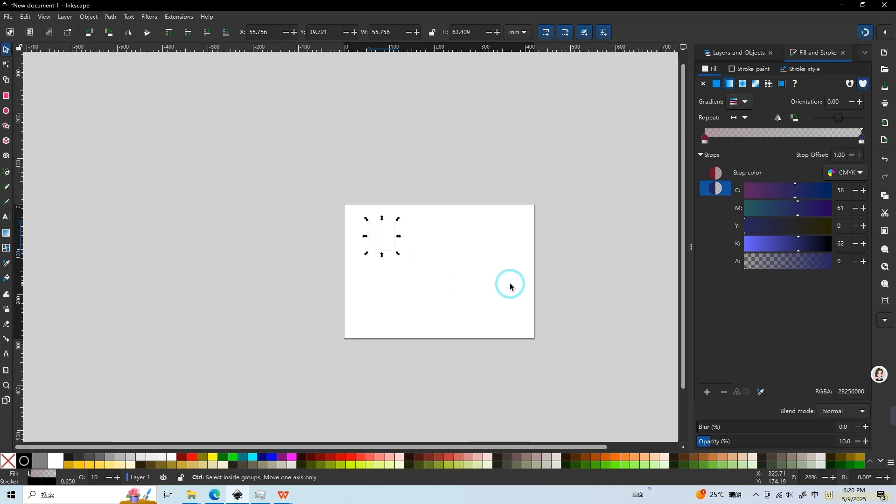
scroll(510, 286, "up", 3)
scroll(512, 285, "down", 1)
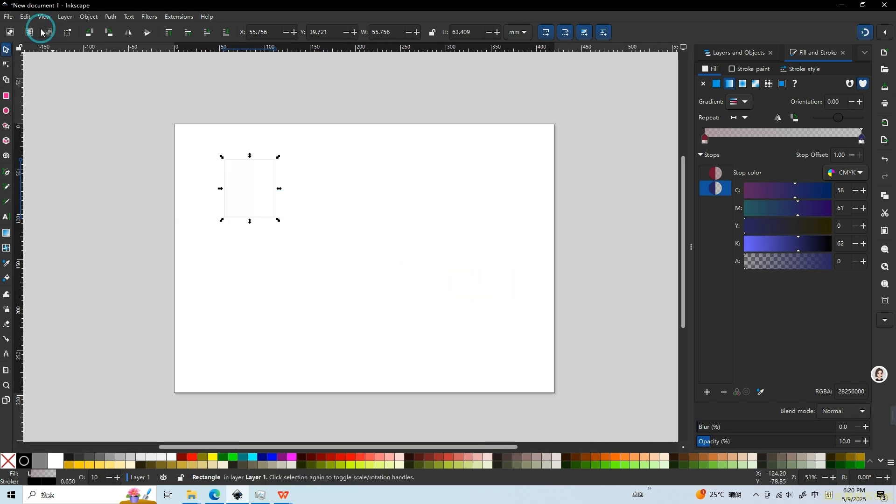
left_click(25, 16)
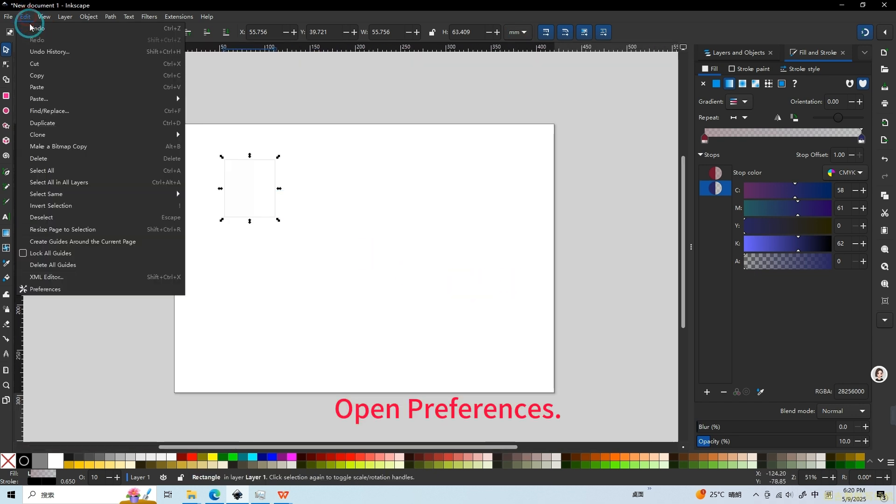
left_click(45, 289)
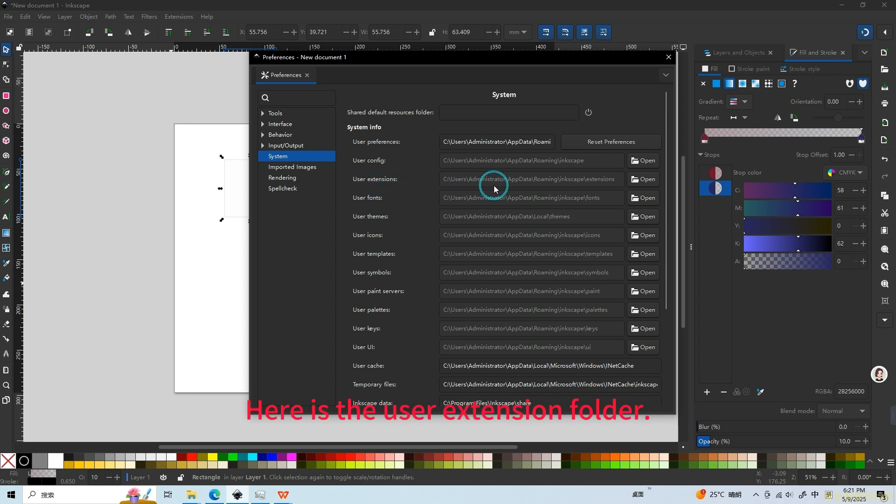
left_click(650, 181)
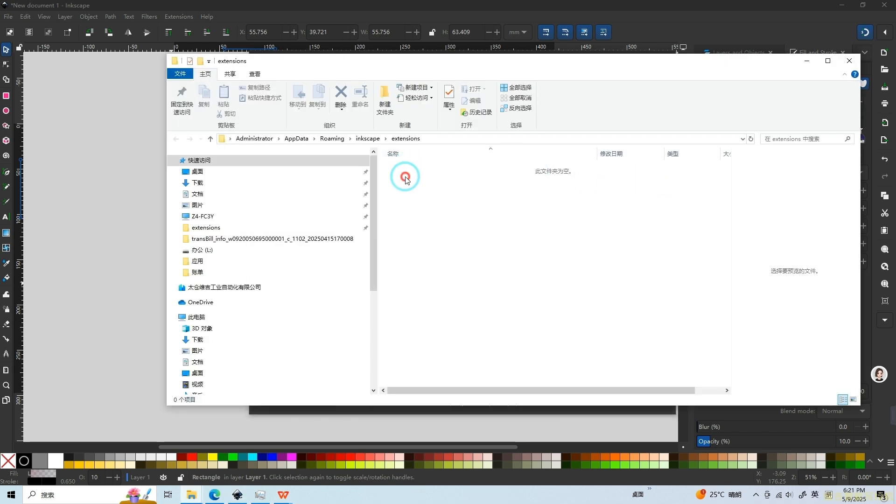
left_click_drag(400, 60, 301, 57)
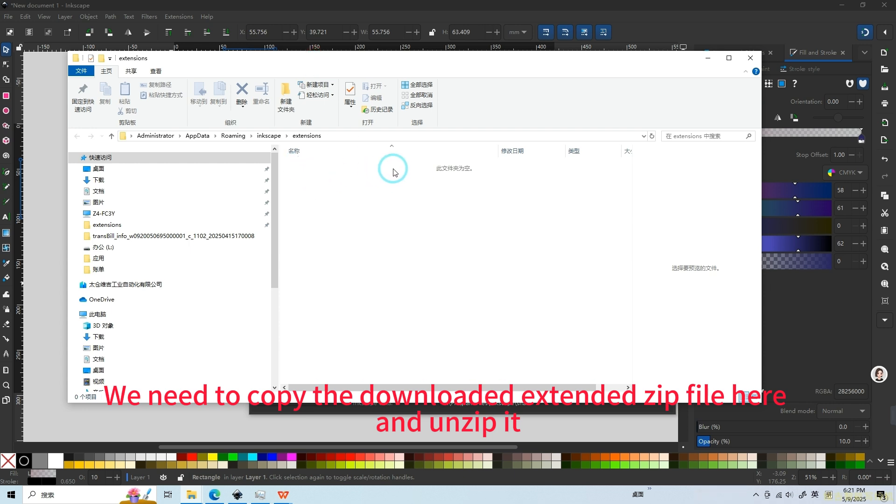
Step: Show the desktop and copy the UUNA TEK 3.0-V5.5-Multilingual.zip archive
right_click(345, 499)
left_click(363, 430)
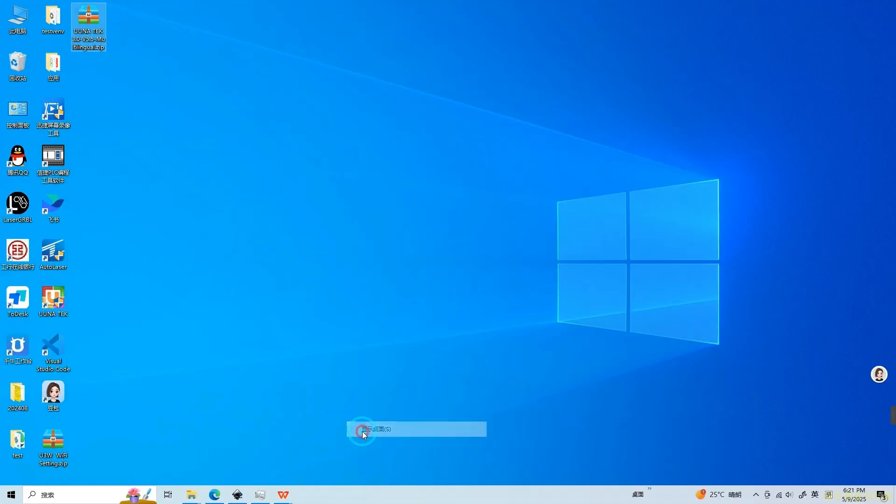
right_click(86, 34)
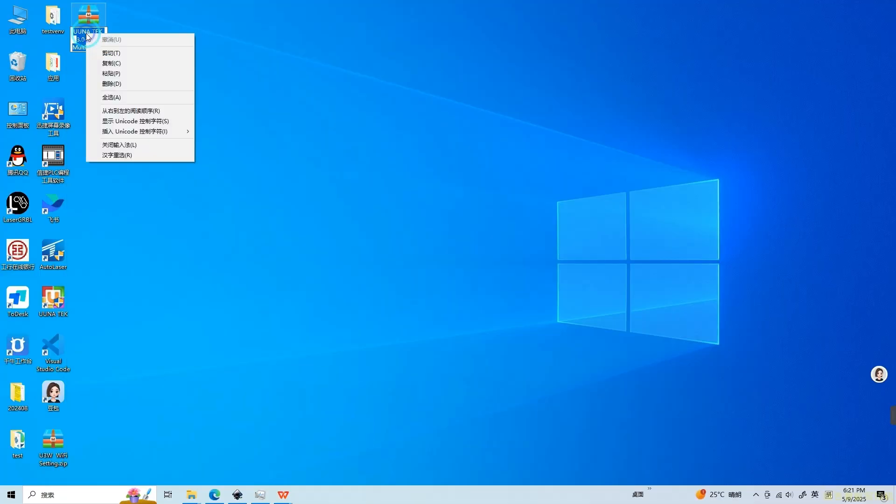
left_click(159, 26)
right_click(86, 27)
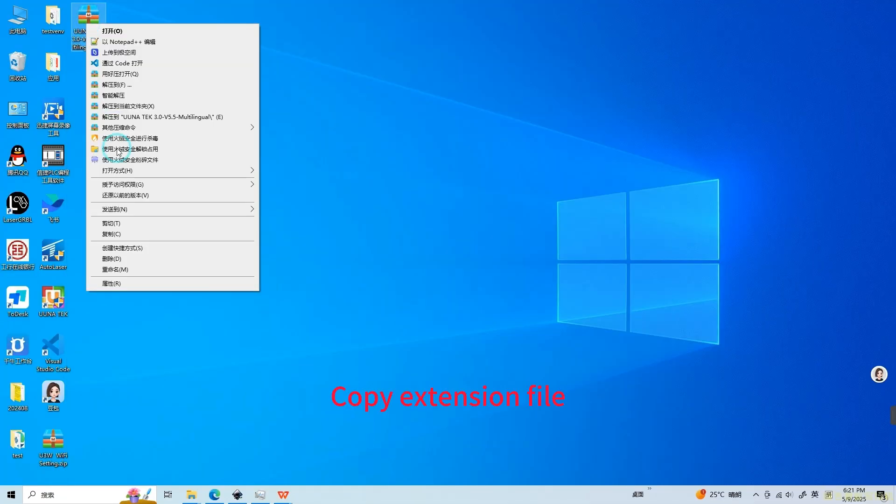
left_click(111, 235)
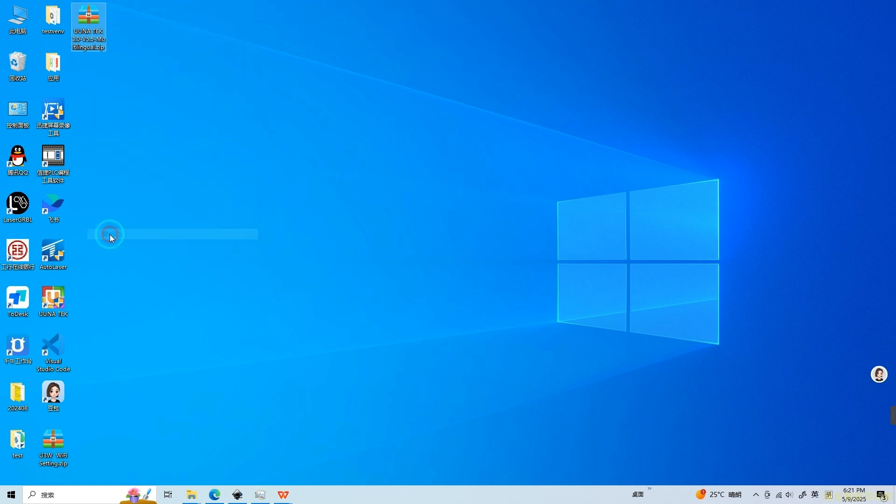
Step: Return to the extensions folder in File Explorer and paste the copied archive into it
left_click(192, 494)
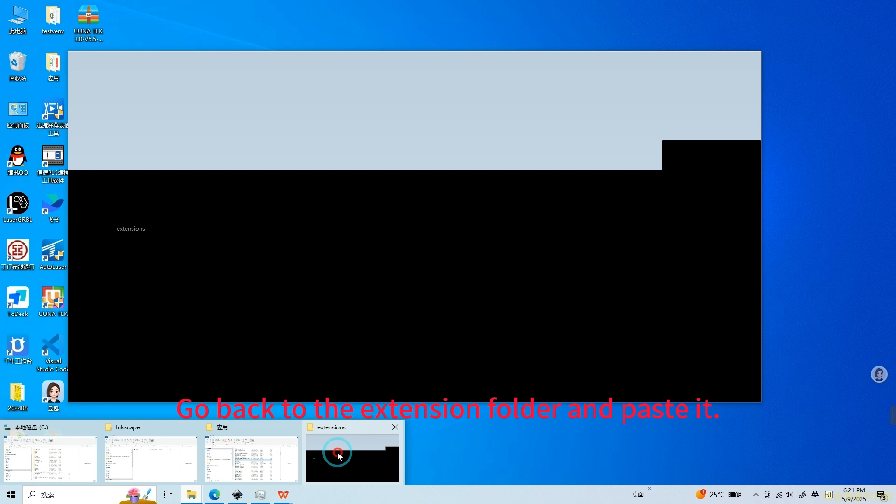
left_click(339, 457)
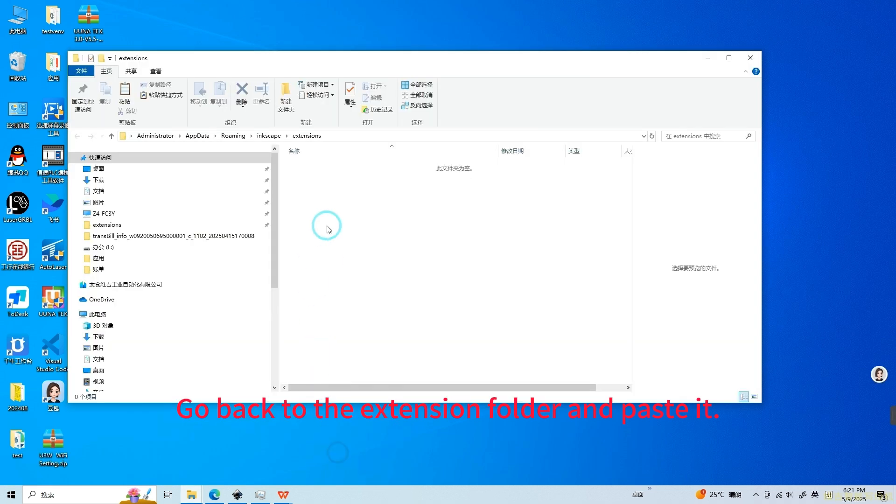
right_click(336, 215)
left_click(362, 279)
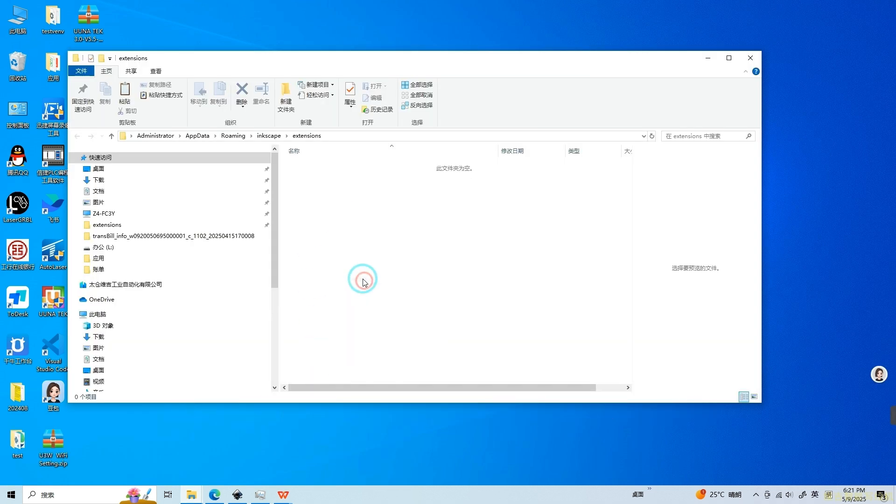
Step: Extract the pasted archive into its own UUNA TEK 3.0-V5.5-Multilingual folder inside the extensions folder
left_click(336, 165)
right_click(336, 166)
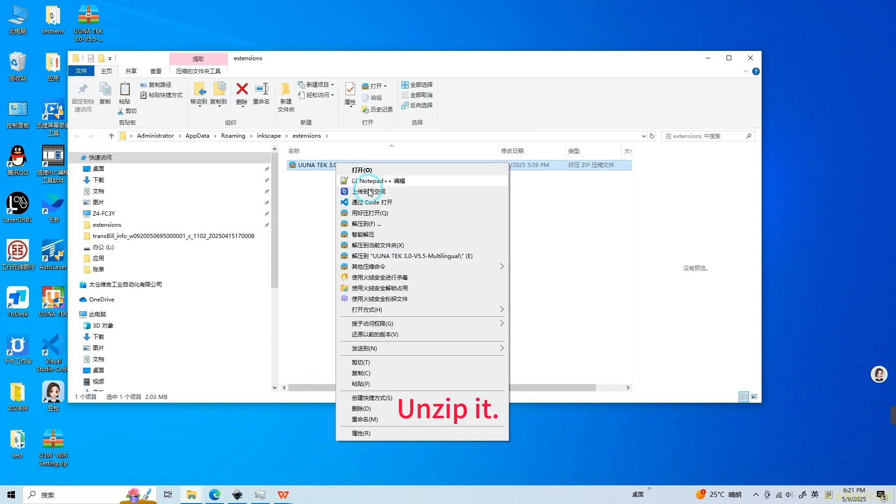
left_click(374, 254)
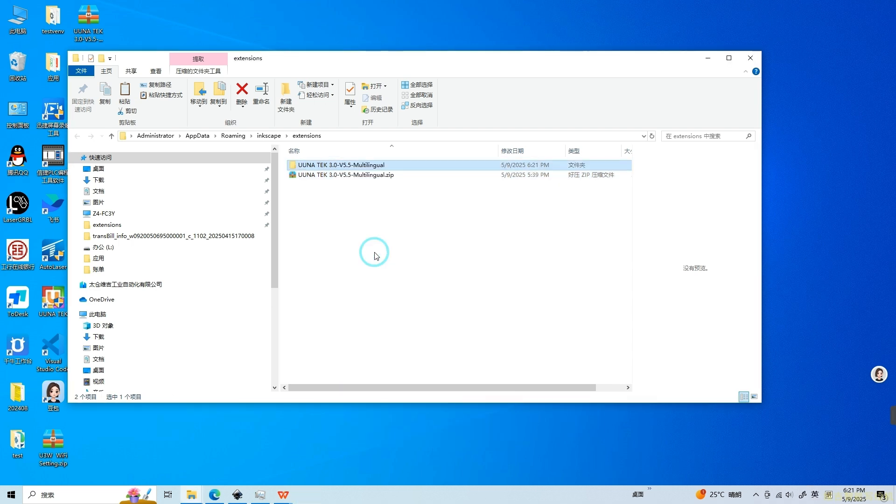
Step: Close Inkscape without saving the changes to New document 1
left_click(237, 496)
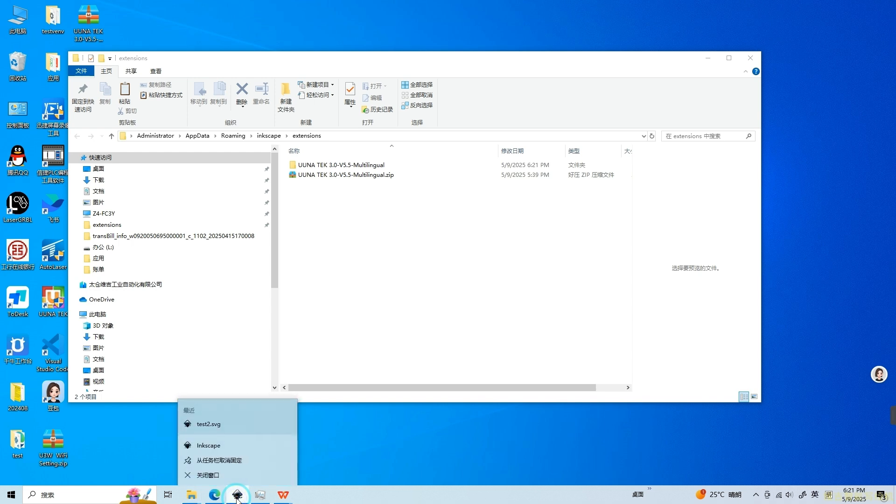
left_click(230, 475)
left_click(373, 310)
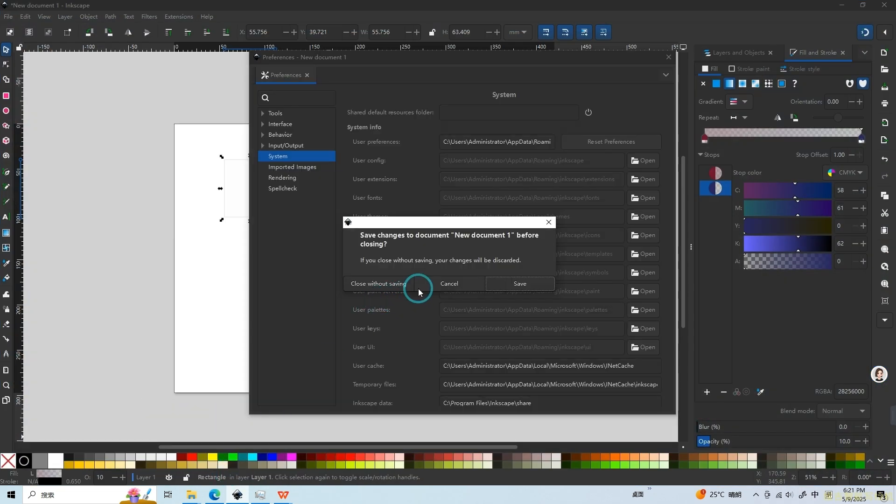
left_click(391, 290)
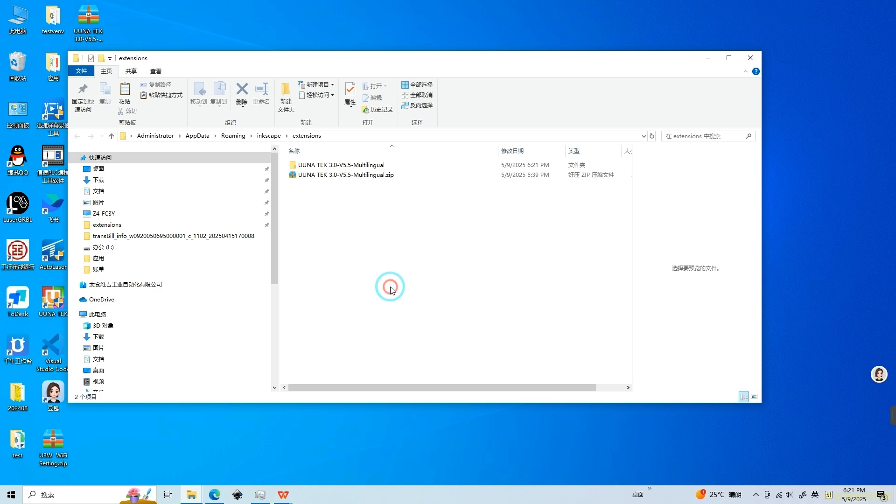
Step: Close the extensions folder window, then restart Inkscape with a new document and dismiss its preferences
double_click(332, 54)
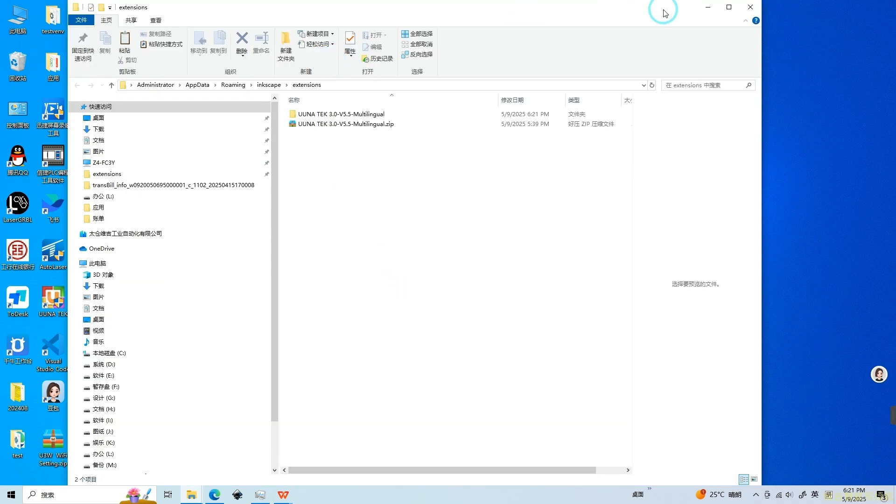
left_click(750, 5)
left_click(519, 172)
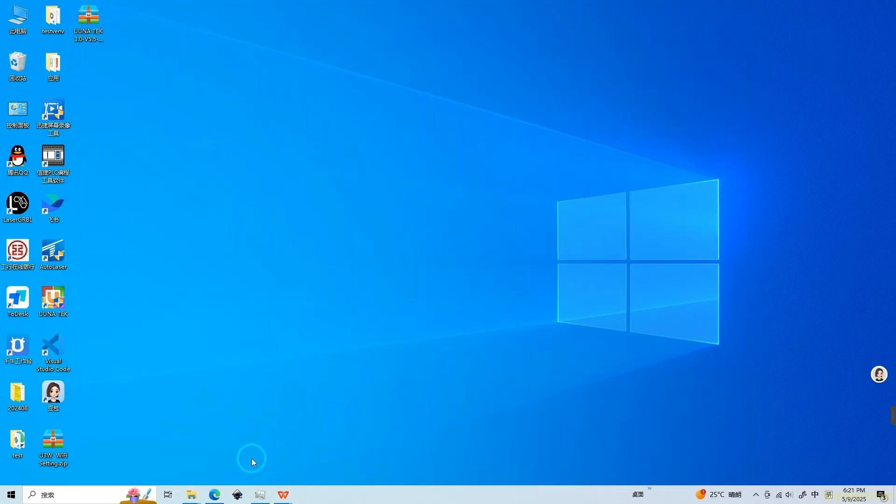
left_click(236, 495)
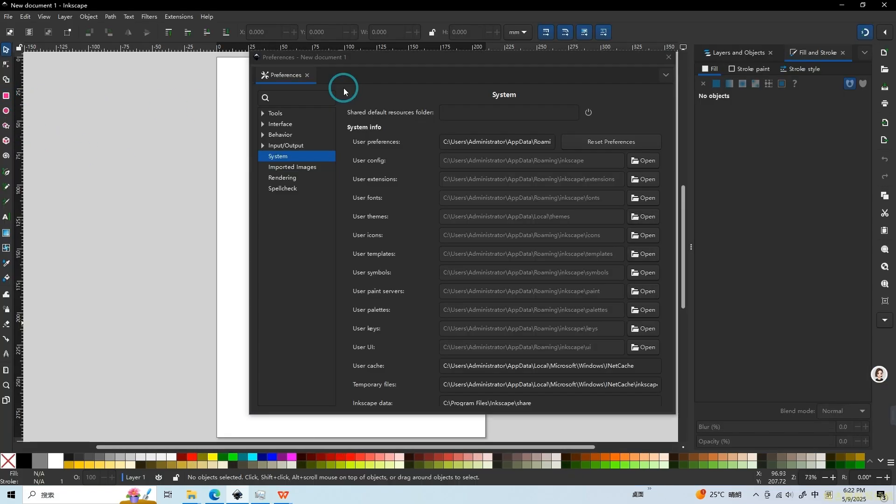
left_click(667, 57)
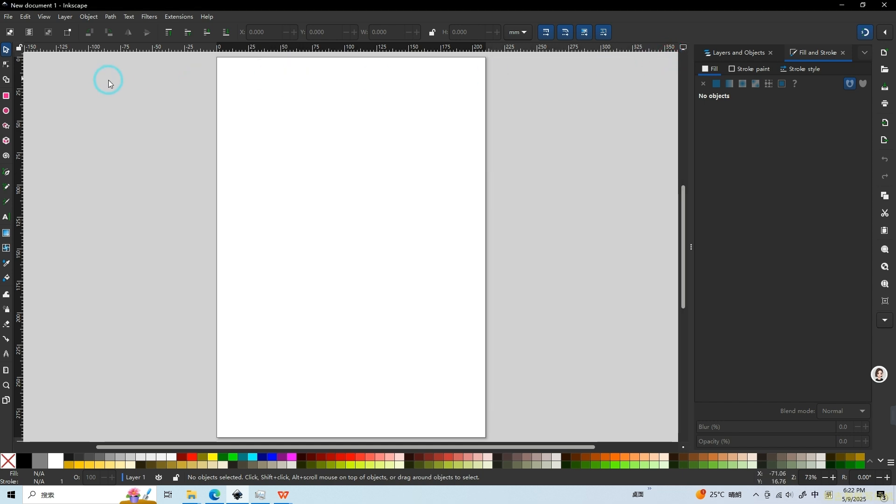
Step: Draw a rectangle about 75 mm wide and 69 mm high in the upper part of the page
left_click(5, 96)
left_click_drag(290, 97, 386, 186)
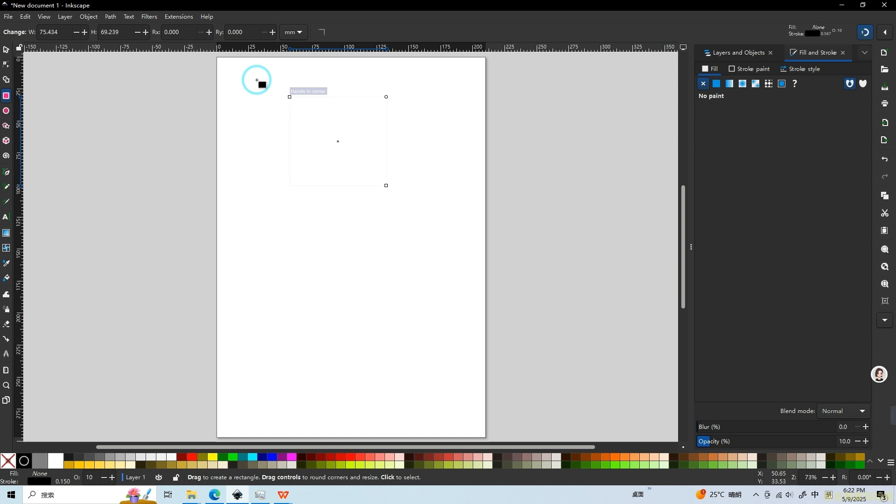
Step: Open the UUNA TEK 3.0 PLOTTER extension for generating a preview and preparing to print, and check its Gcode output folder and modes
left_click(169, 18)
left_click(439, 152)
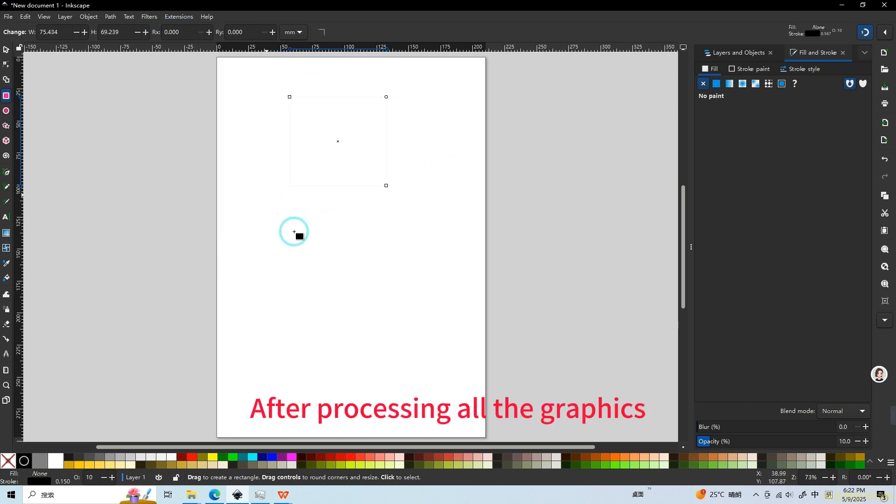
left_click(177, 17)
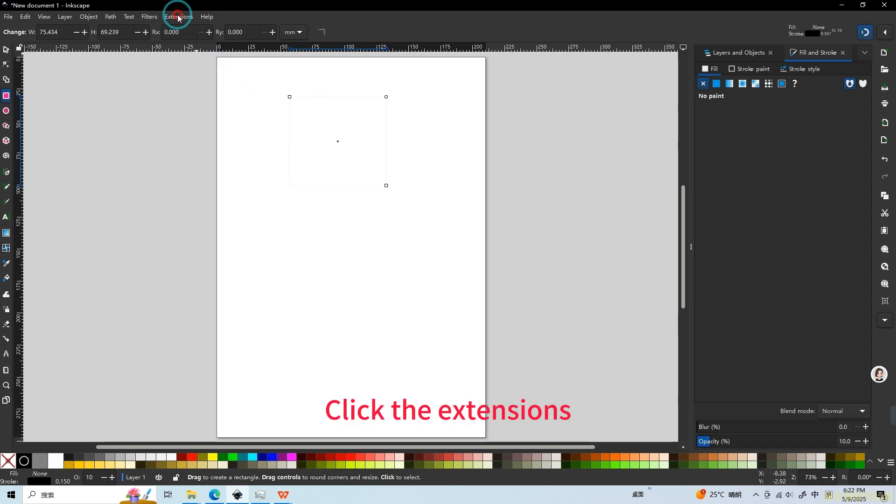
mouse_move(199, 230)
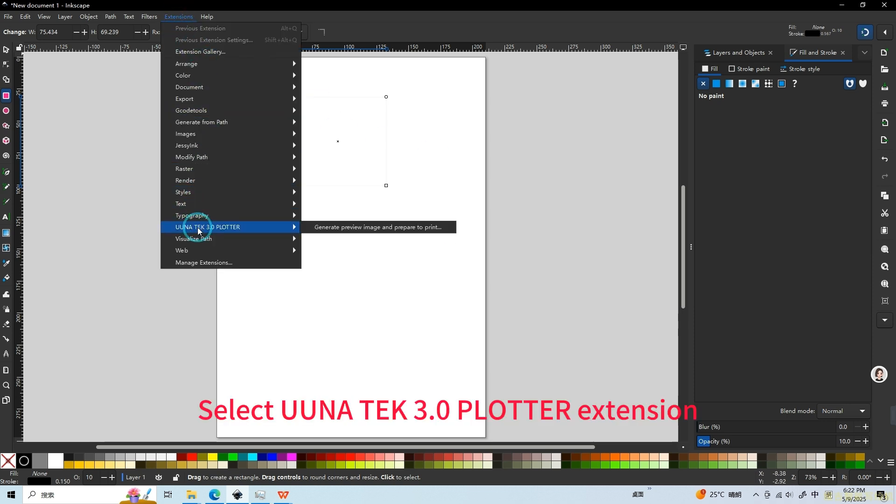
left_click(338, 228)
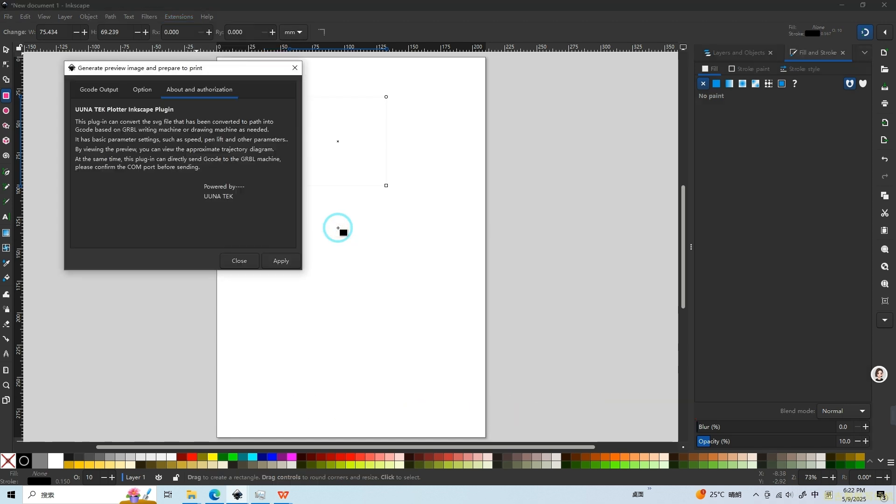
left_click(93, 90)
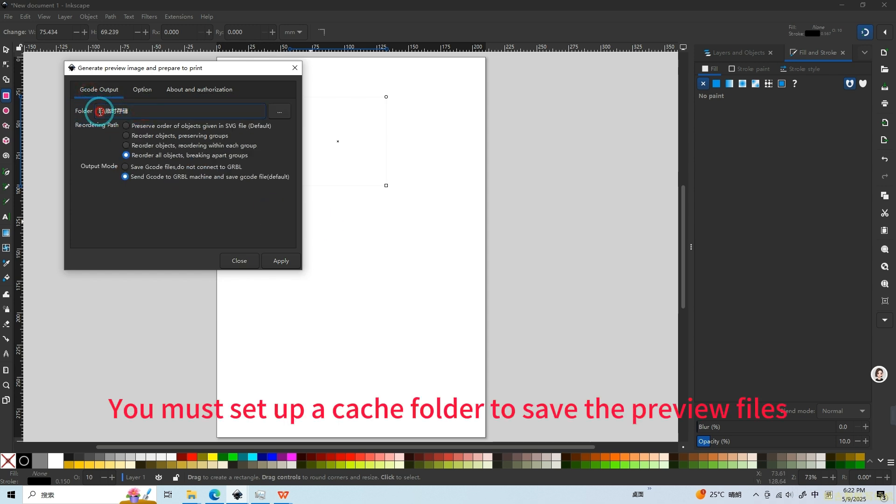
left_click(144, 113)
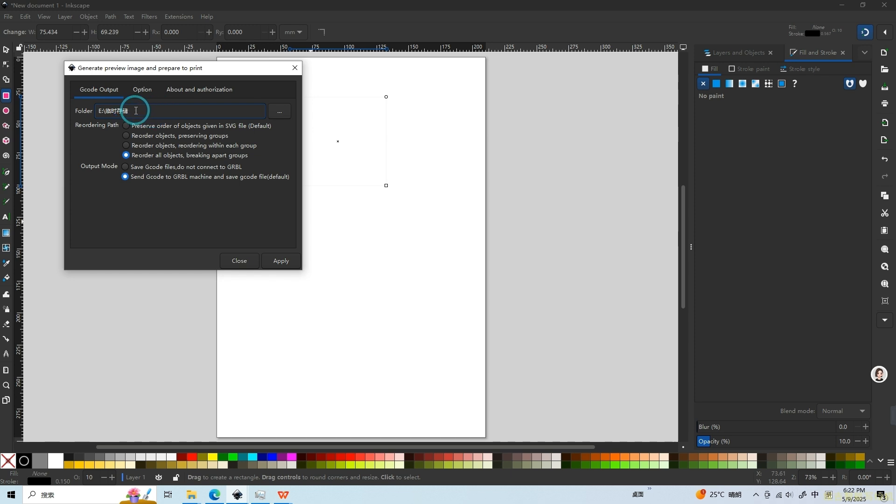
left_click_drag(137, 111, 89, 112)
left_click(138, 110)
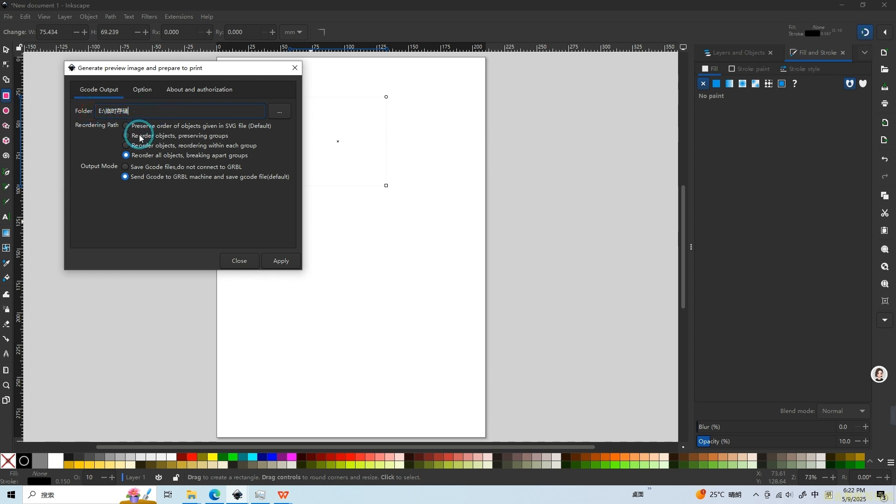
left_click(143, 183)
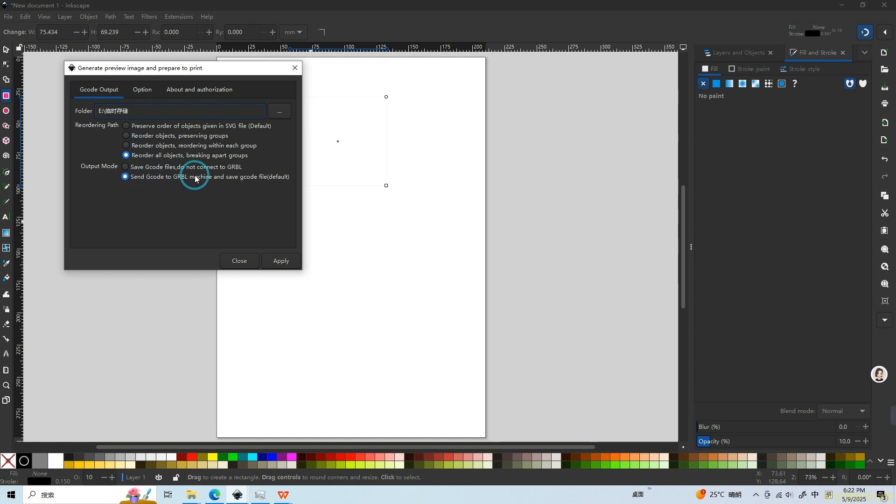
Step: Set the machine working area to 420 mm wide (X) and 297 mm long (Y), and apply the extension
left_click(137, 91)
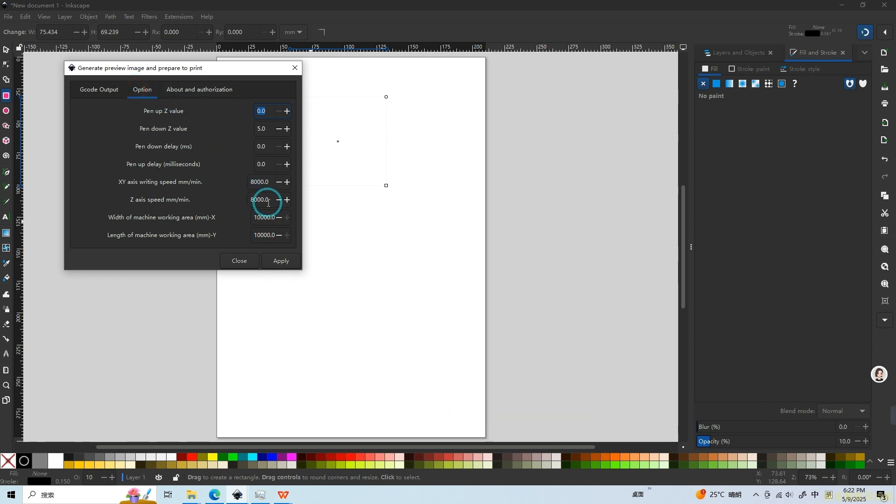
left_click(265, 128)
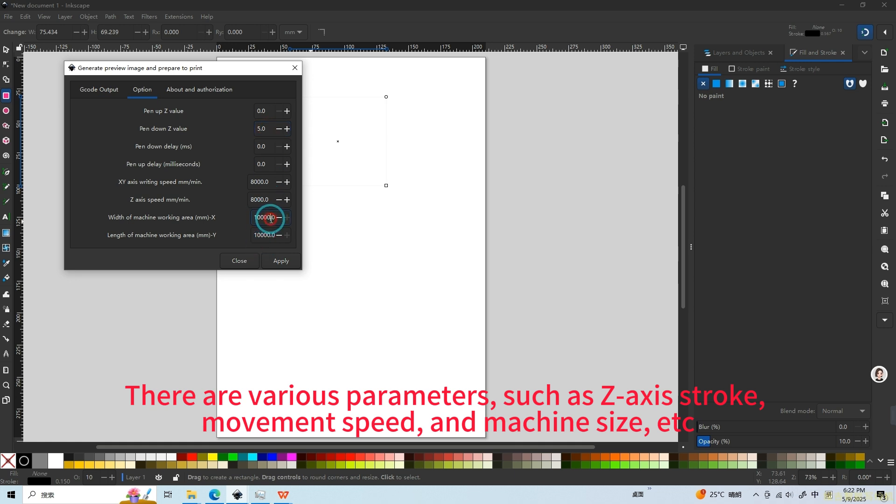
left_click_drag(275, 218, 232, 218)
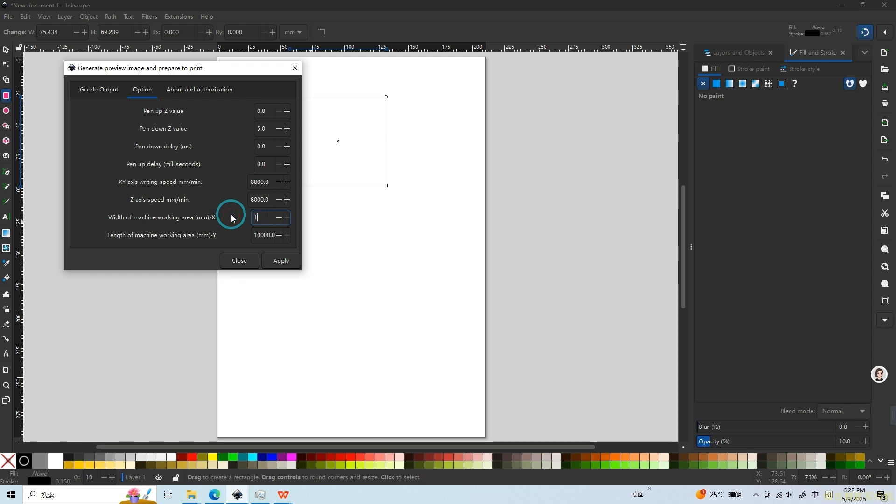
type("420")
left_click(273, 235)
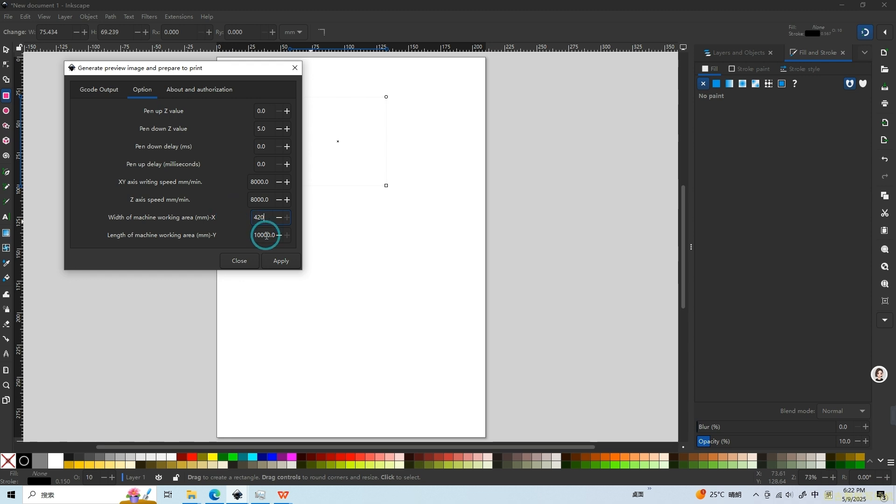
left_click_drag(275, 237, 195, 237)
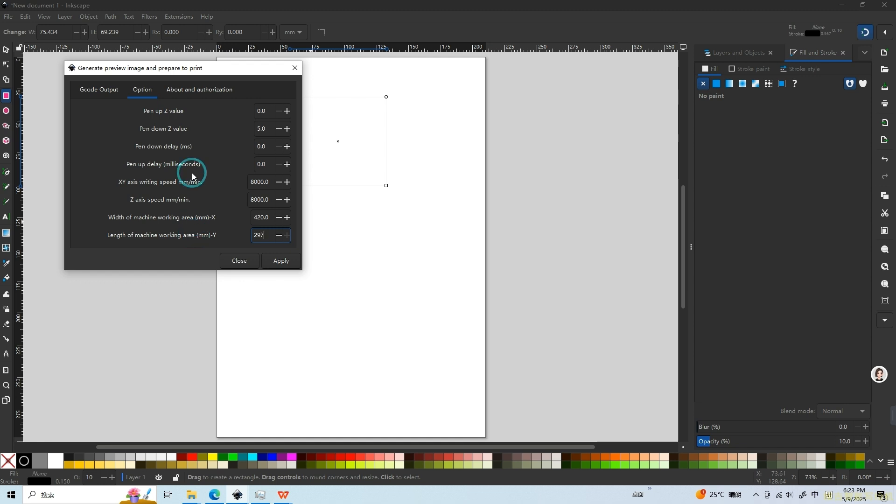
left_click(191, 90)
left_click(152, 90)
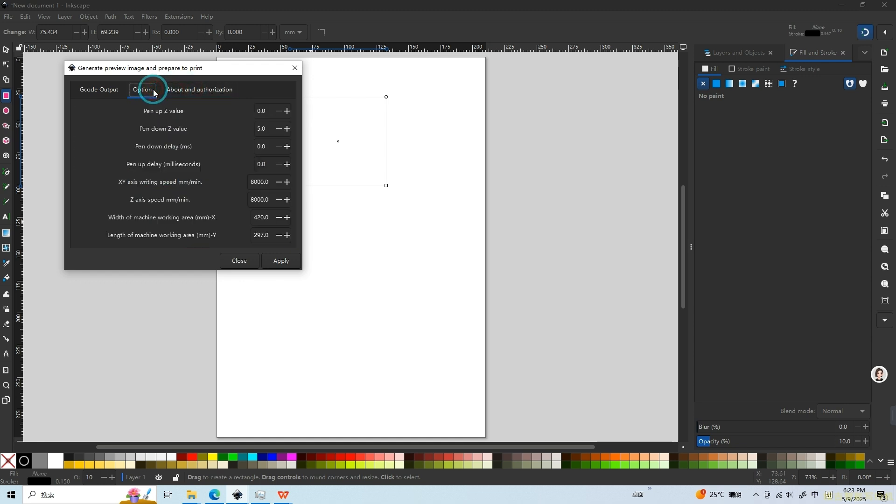
left_click(283, 264)
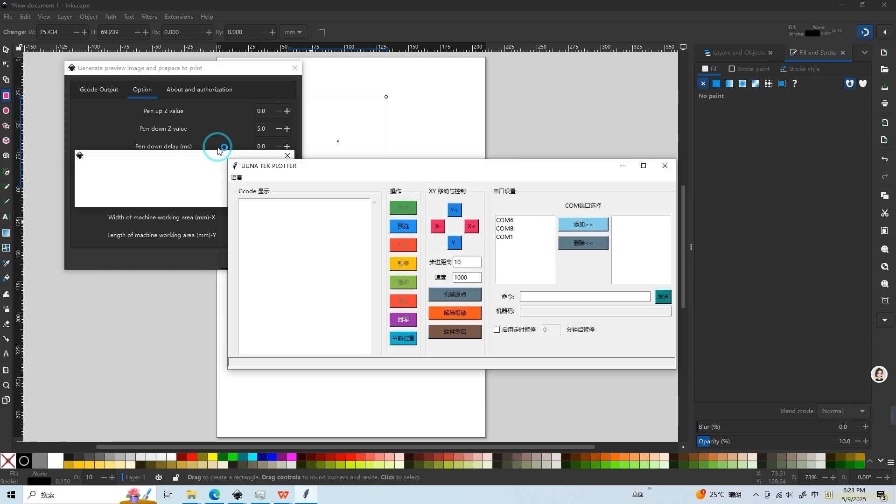
Step: Move the UUNA TEK PLOTTER window up beside the extension dialog and switch its interface language to English
left_click_drag(382, 168, 275, 105)
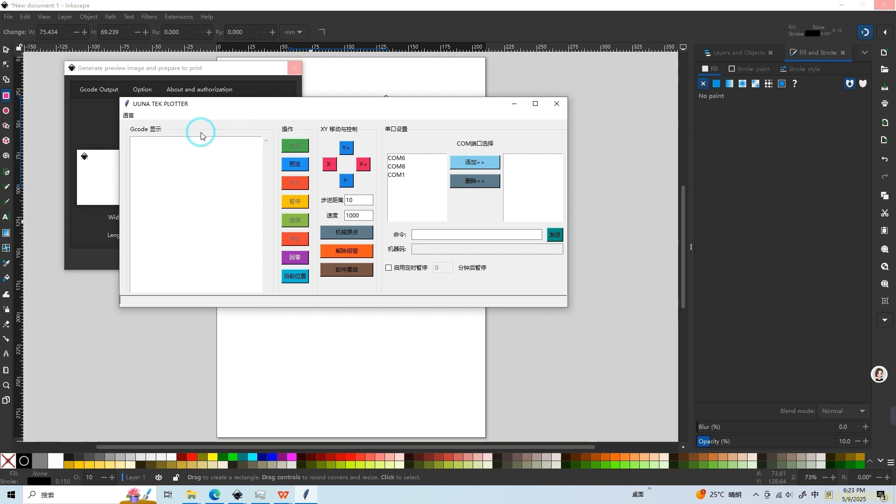
left_click(129, 116)
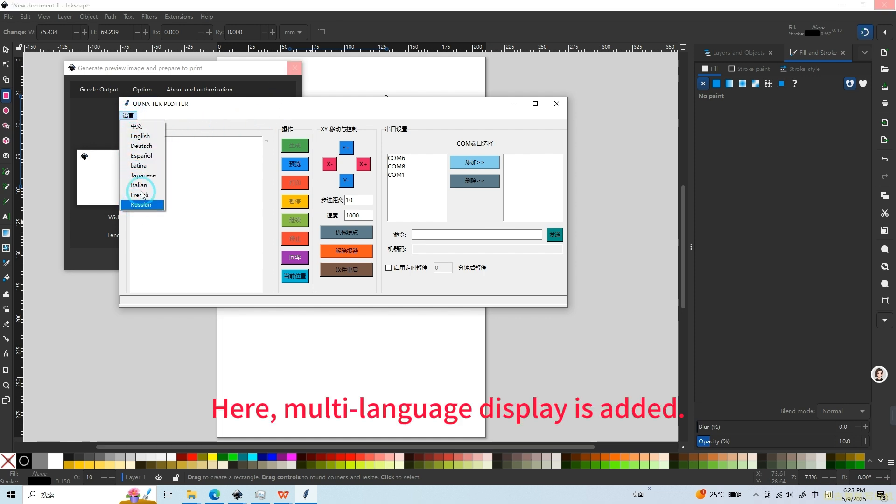
left_click(138, 136)
Step: Try the plotter window's interface in Japanese and switch it back to English
left_click(133, 118)
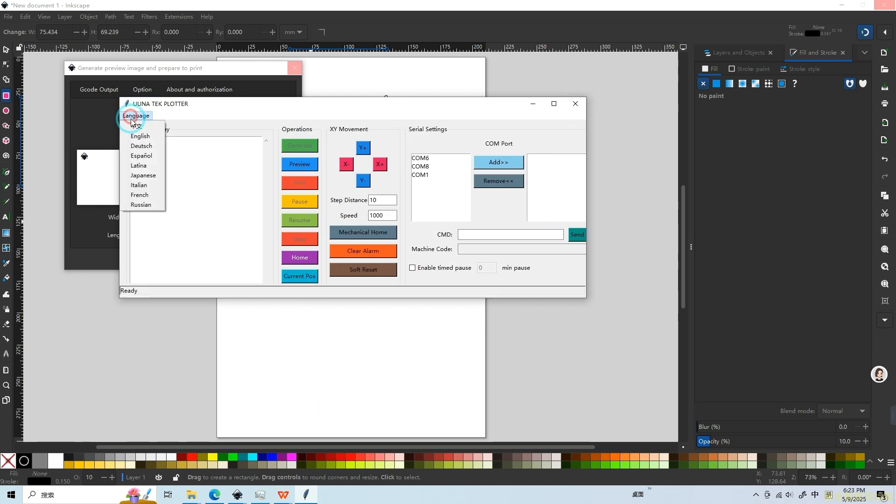
left_click(143, 177)
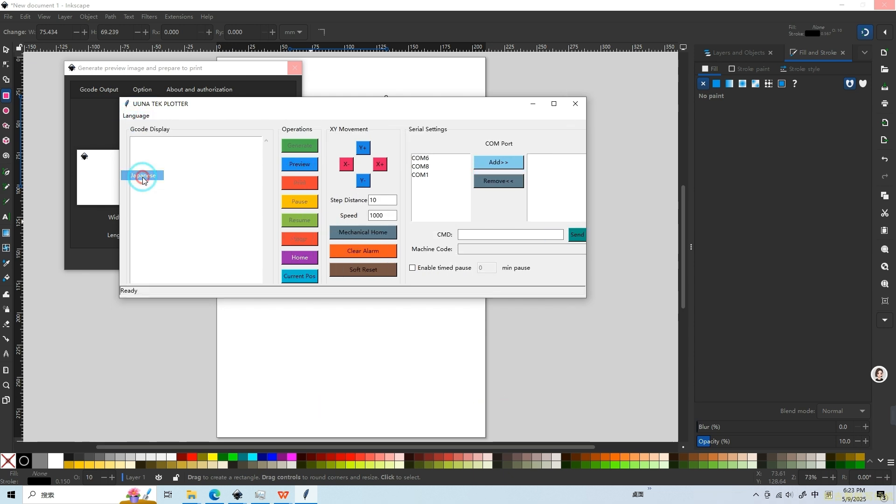
left_click(128, 115)
left_click(135, 129)
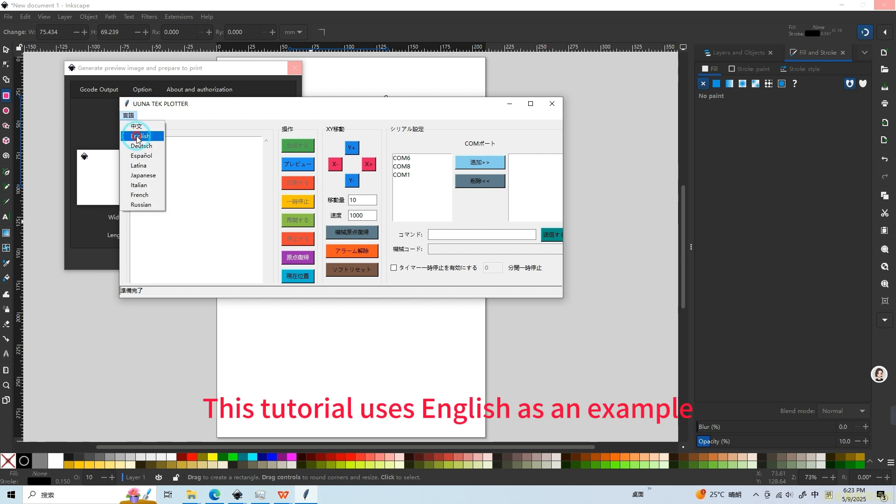
left_click(136, 137)
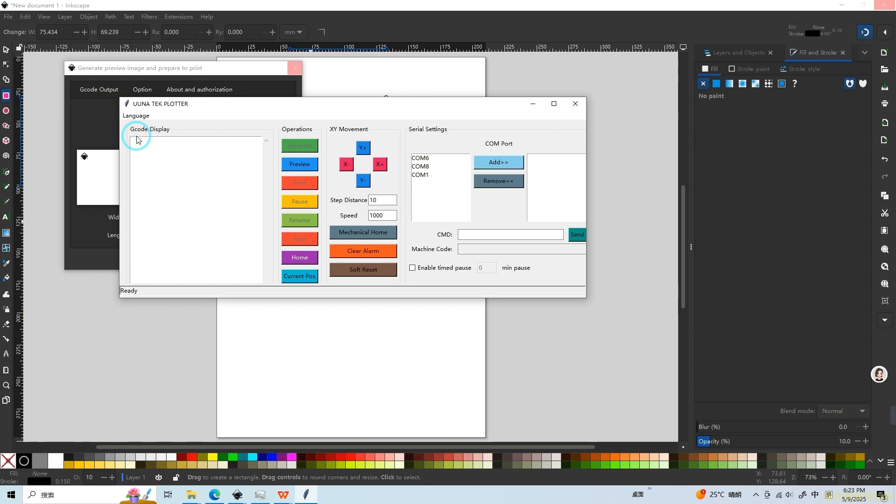
Step: Check which devices use ports COM6, COM8 and COM1, and add COM6 as the plotter's port
left_click(420, 158)
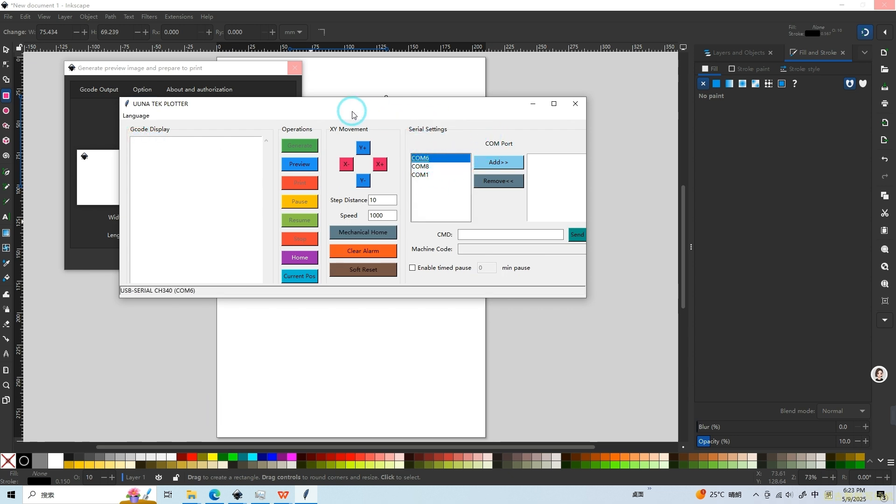
left_click(422, 158)
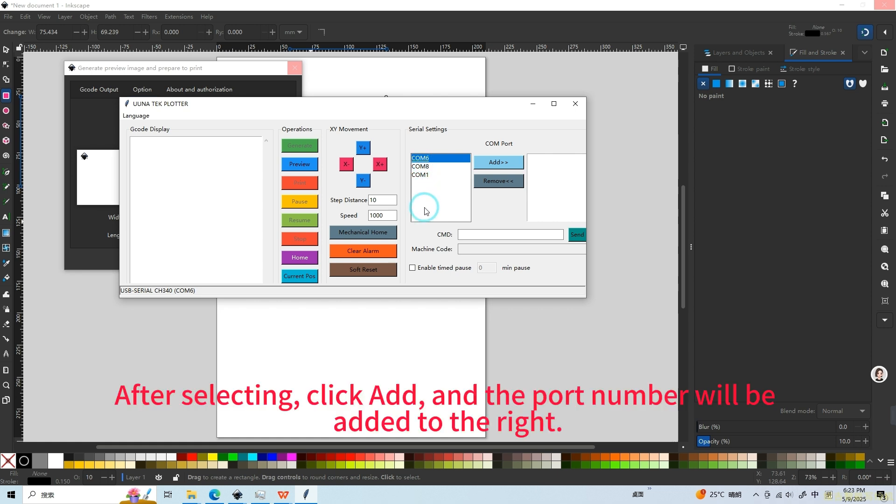
left_click(550, 193)
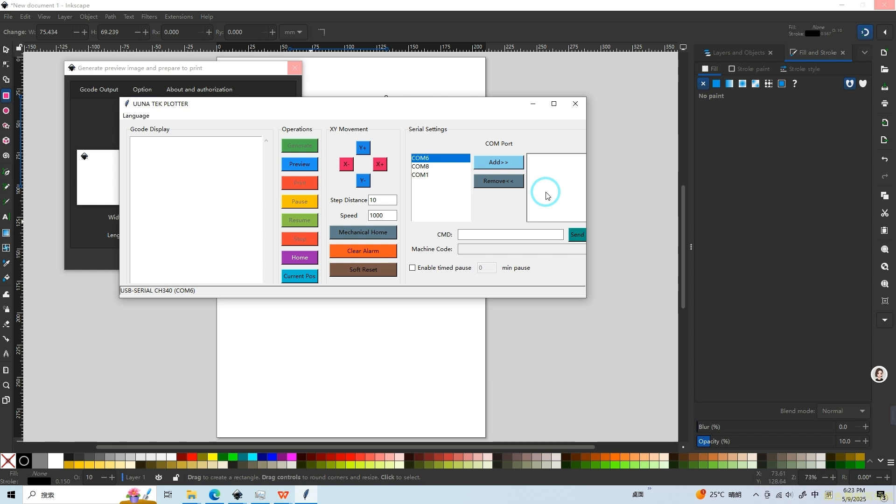
left_click(420, 167)
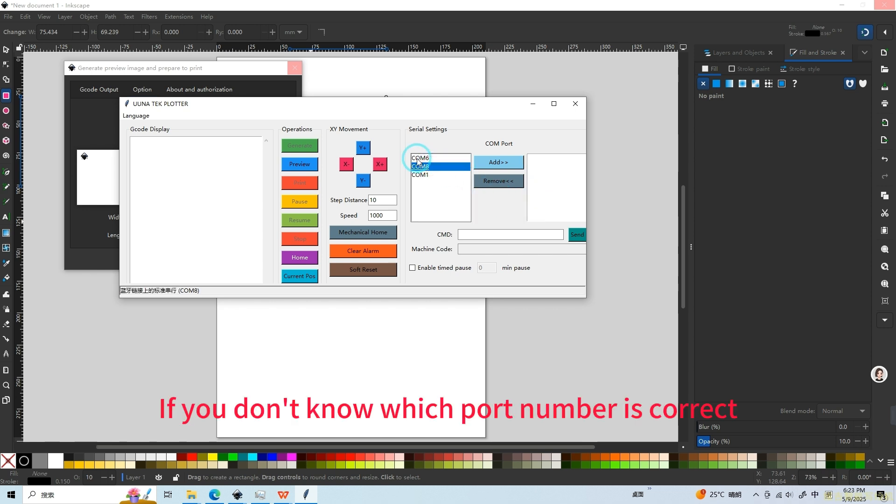
left_click(419, 159)
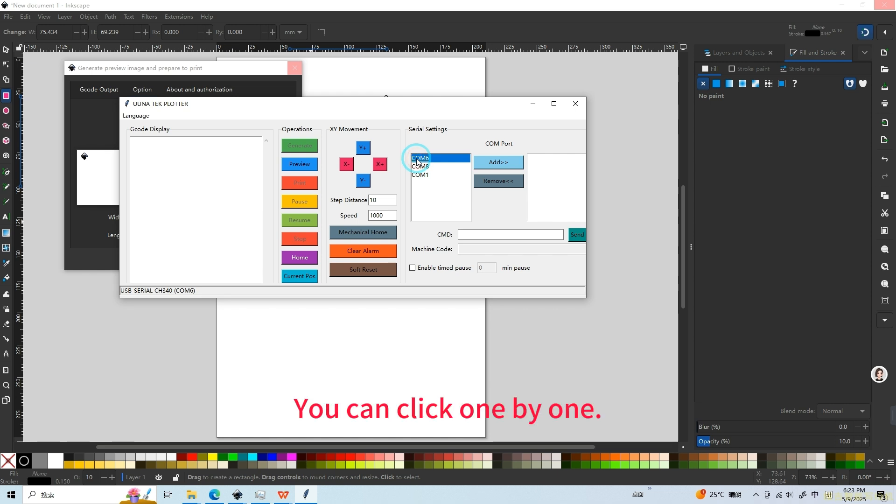
left_click(420, 166)
left_click(420, 175)
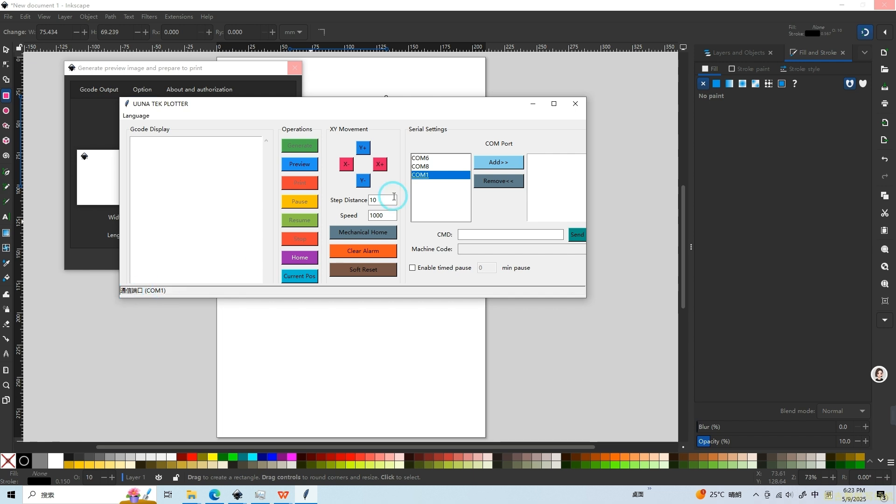
left_click(420, 158)
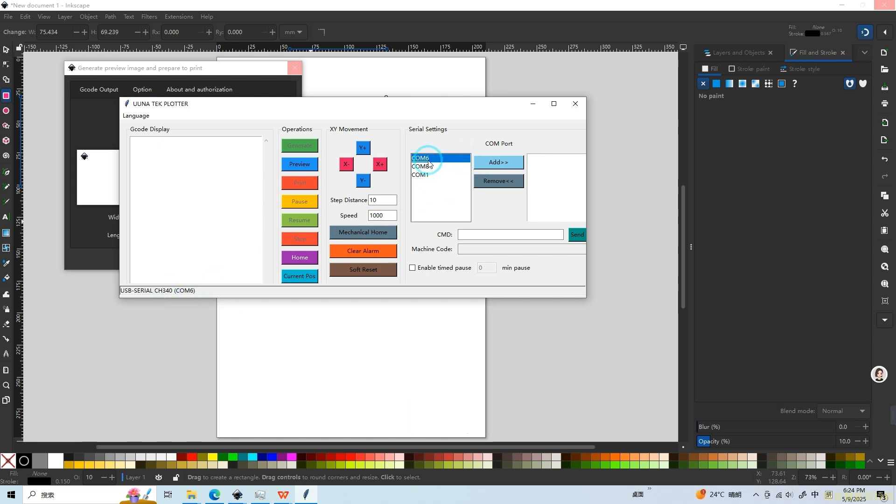
left_click(503, 164)
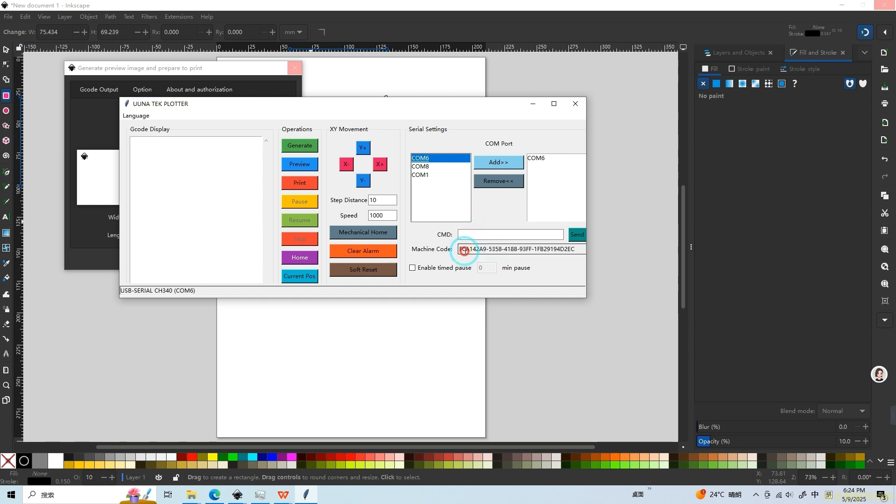
Step: Look through the machine code and generated Gcode, print the drawing on the plotter, and dismiss the completion notice
mouse_move(465, 248)
left_mouse_down()
mouse_move(572, 252)
mouse_move(464, 244)
left_mouse_up()
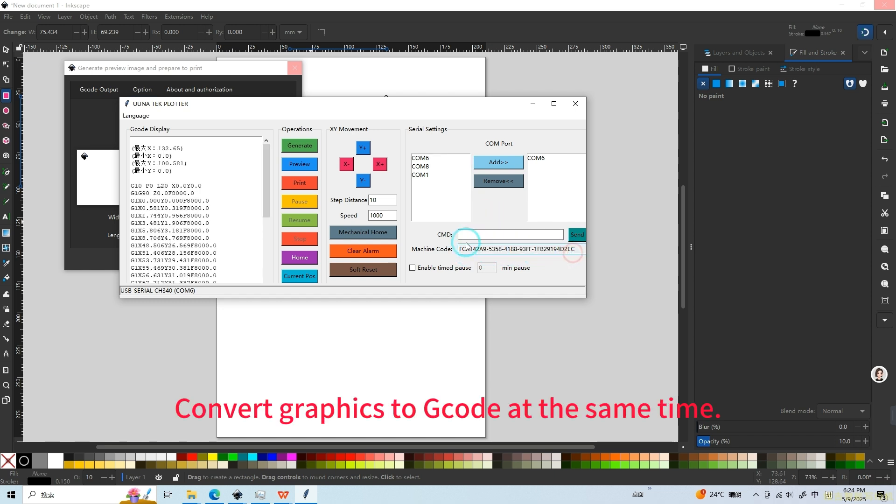
left_click_drag(153, 189, 214, 345)
left_click(202, 236)
scroll(202, 236, "down", 5)
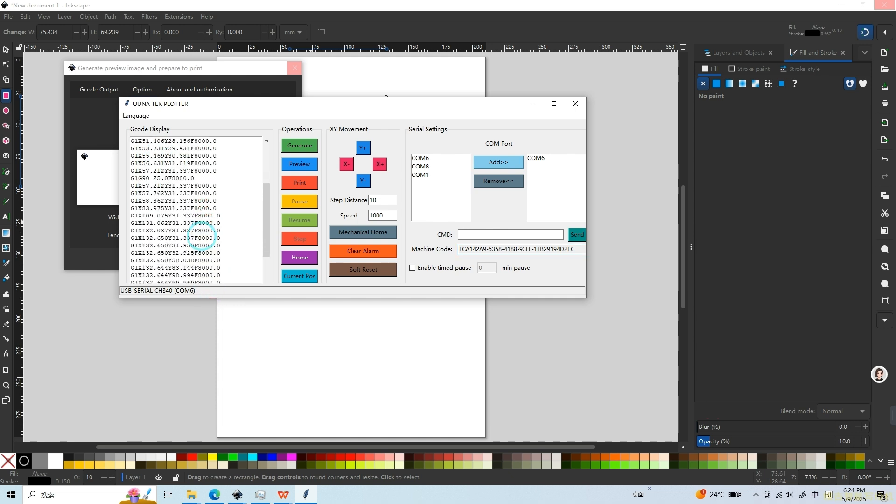
scroll(202, 237, "up", 5)
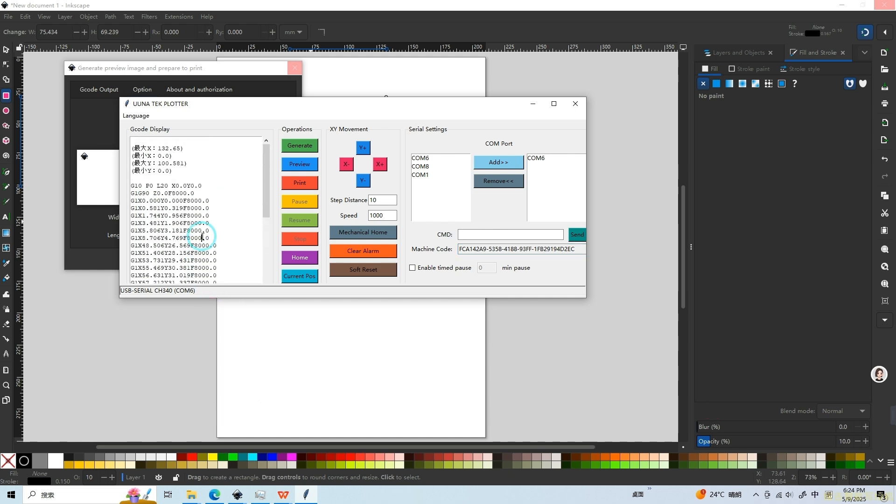
left_click(302, 184)
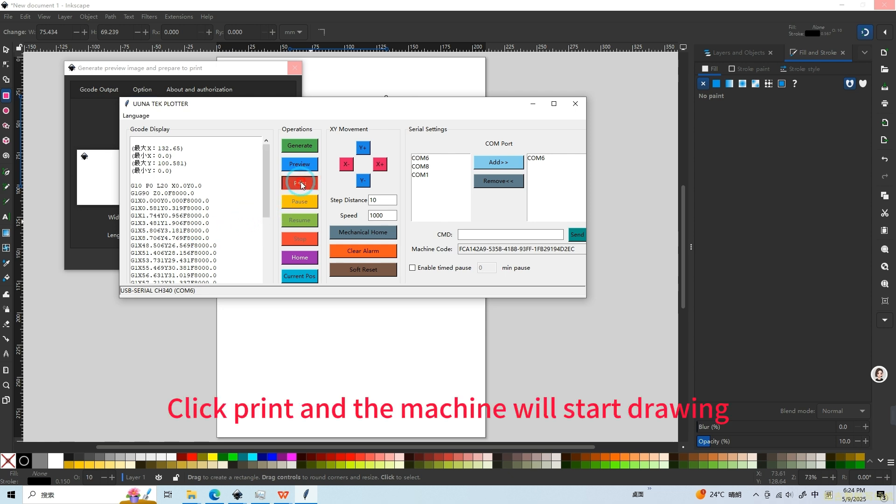
left_click(300, 182)
left_click(425, 281)
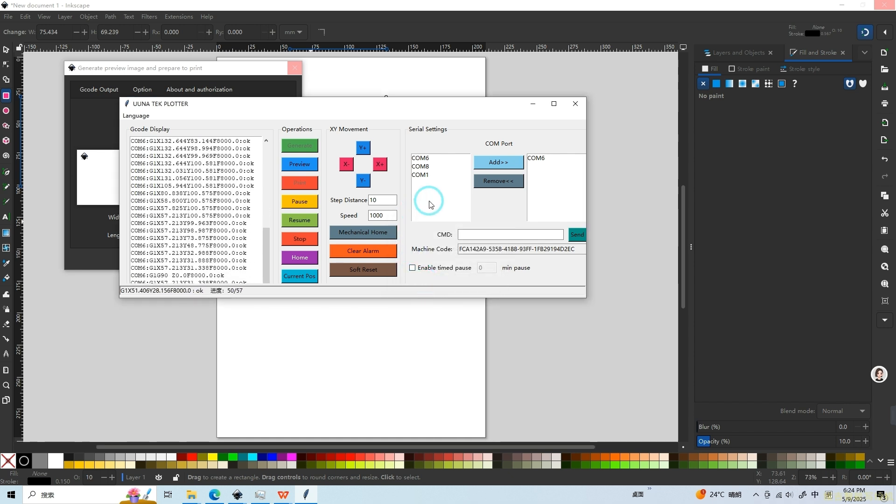
left_click(461, 283)
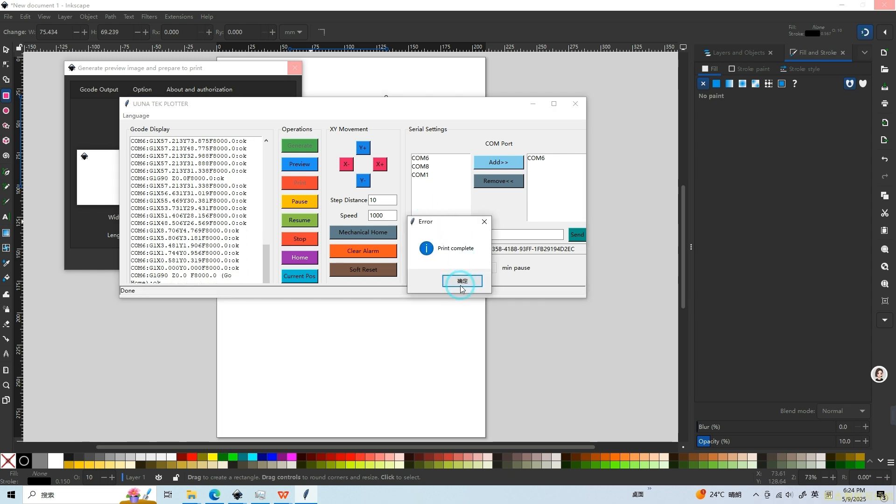
left_click(455, 282)
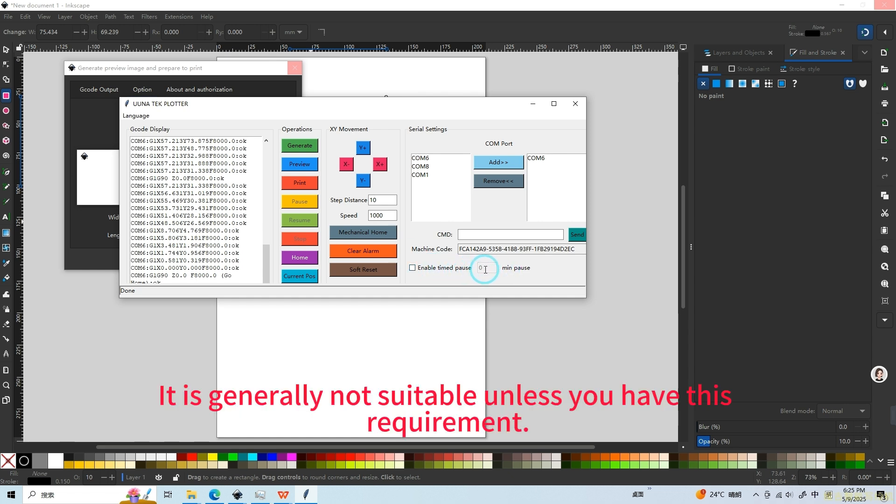
Step: Enable the timed pause for printing and set it to 5 minutes
left_click(455, 271)
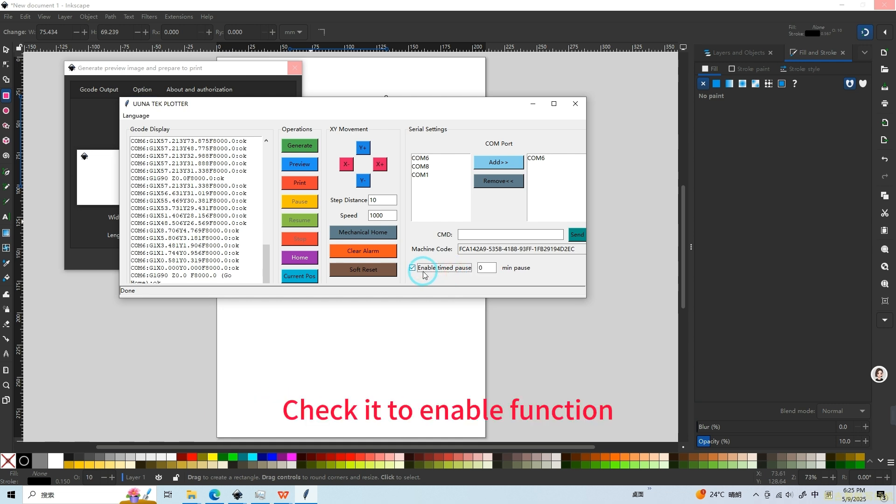
double_click(483, 269)
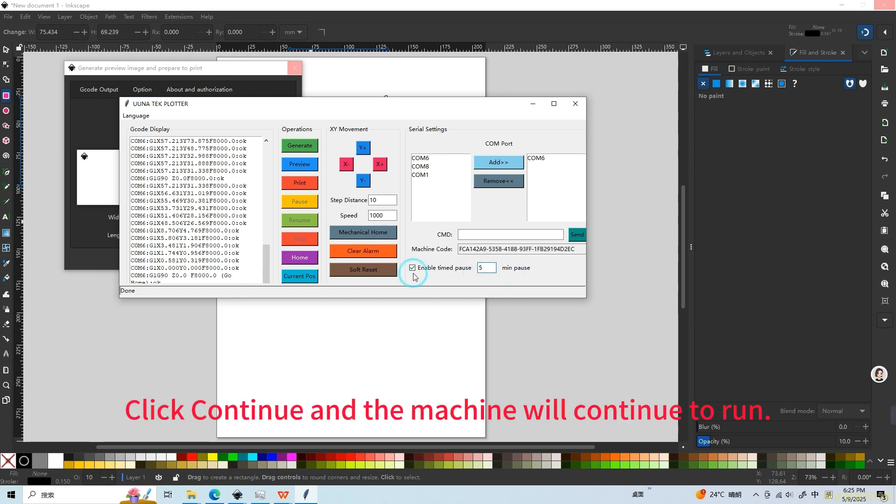
left_click(492, 269)
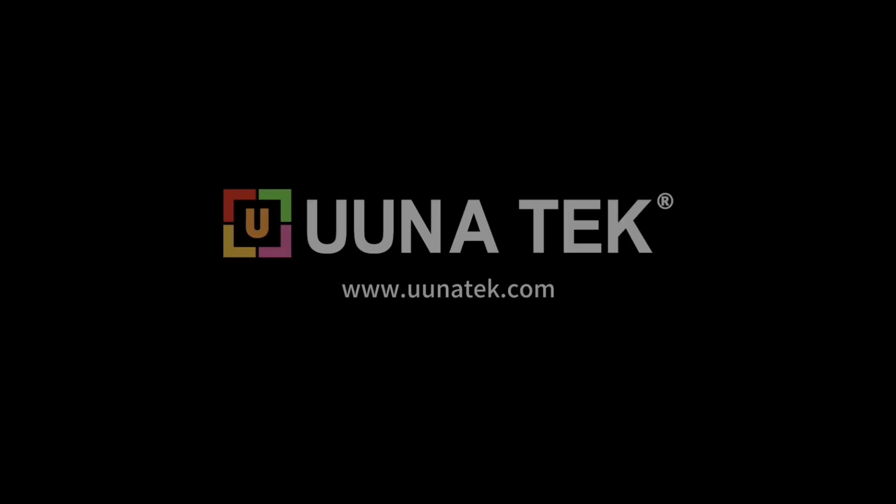